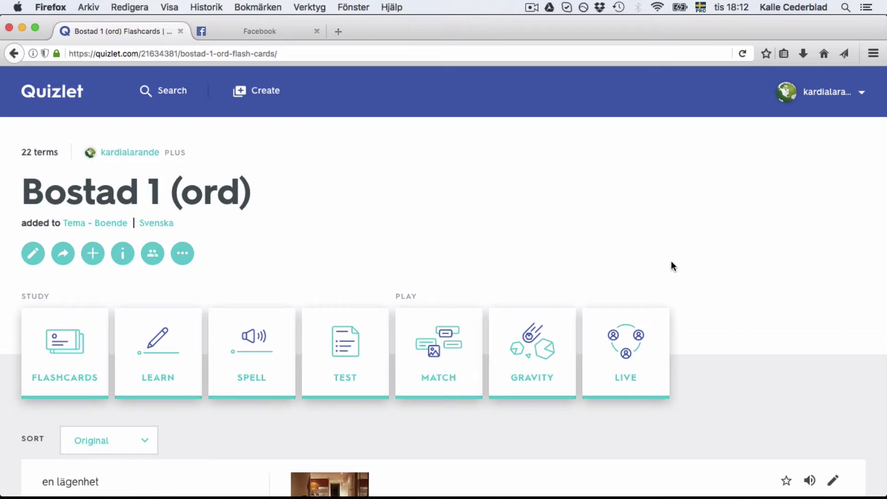
# Look through the picture terms in the Bostad 1 (ord) set and return to the study modes
pyautogui.scroll(-15, 671, 261)
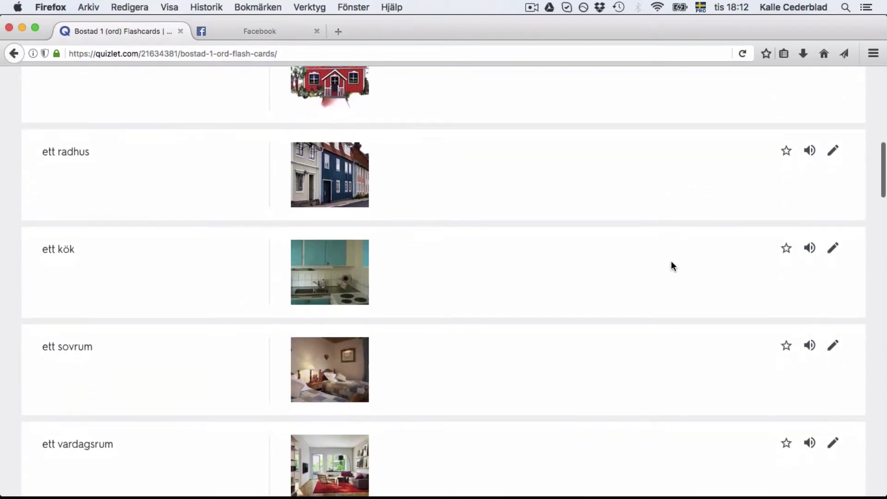
pyautogui.scroll(-8, 671, 261)
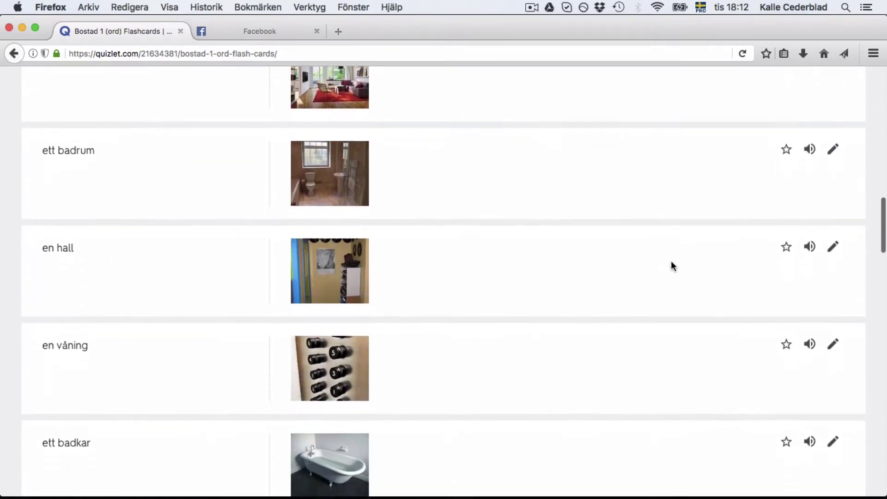
pyautogui.scroll(-8, 671, 262)
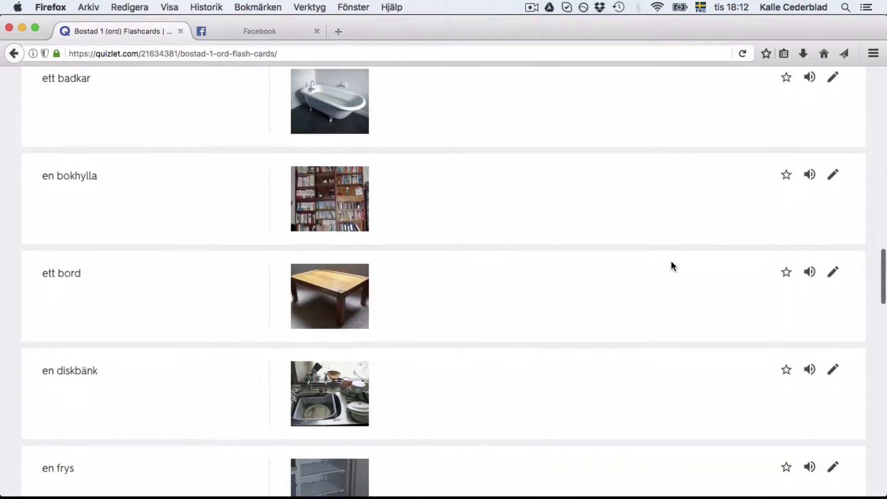
pyautogui.scroll(-8, 671, 266)
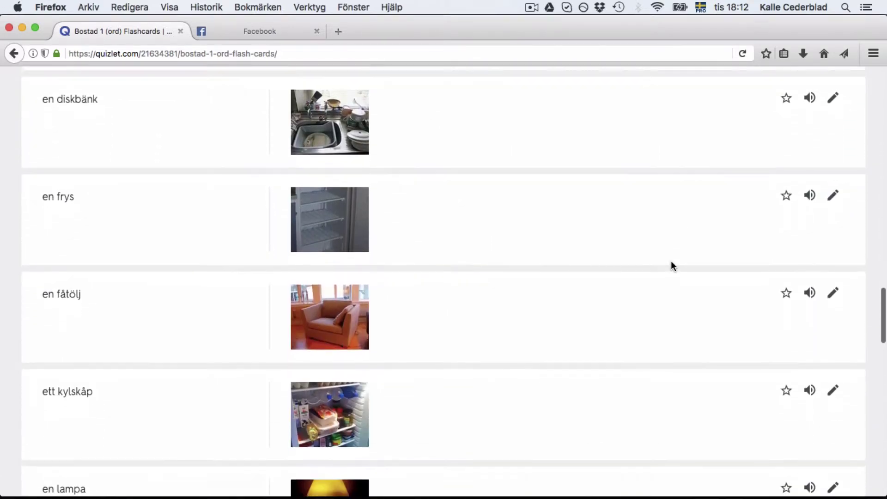
pyautogui.scroll(-8, 671, 266)
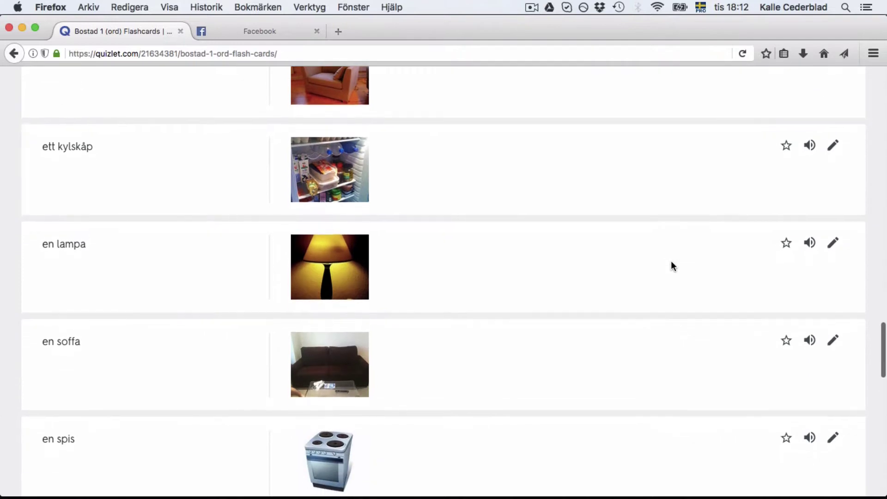
pyautogui.scroll(20, 671, 261)
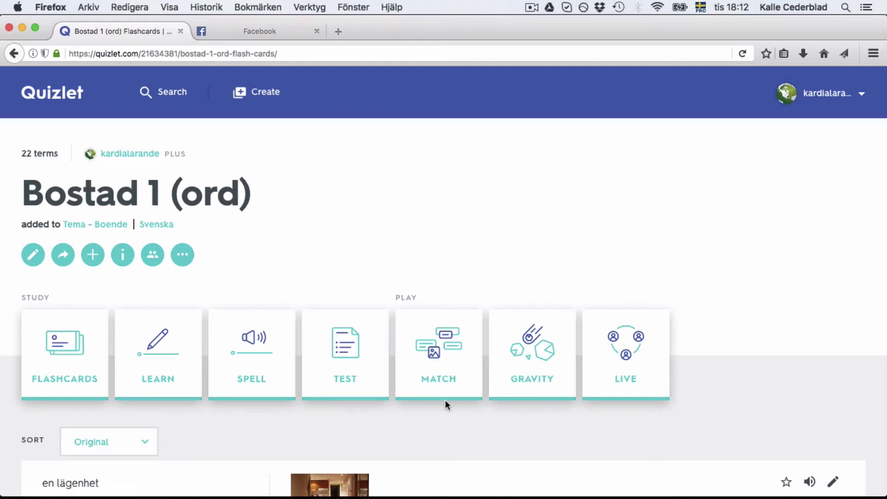
# Start the Test mode for the Bostad 1 (ord) set and look over its written and matching questions
pyautogui.click(344, 359)
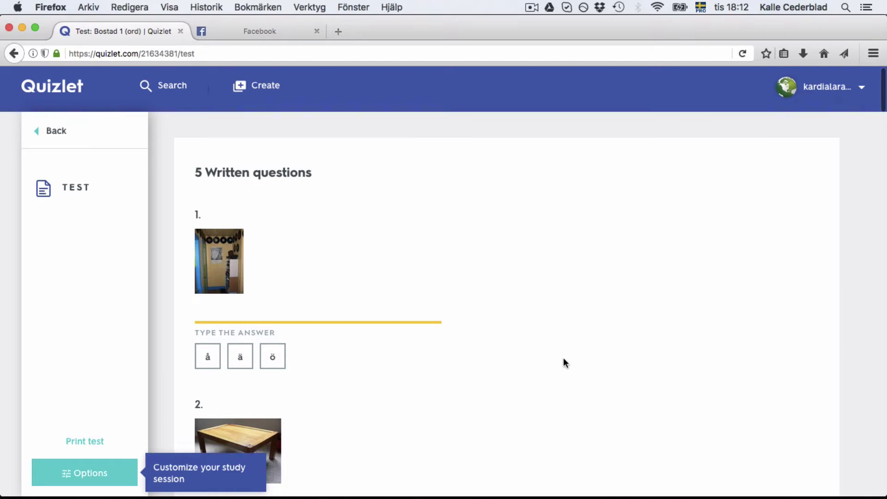
pyautogui.scroll(-5, 564, 360)
pyautogui.scroll(-5, 564, 359)
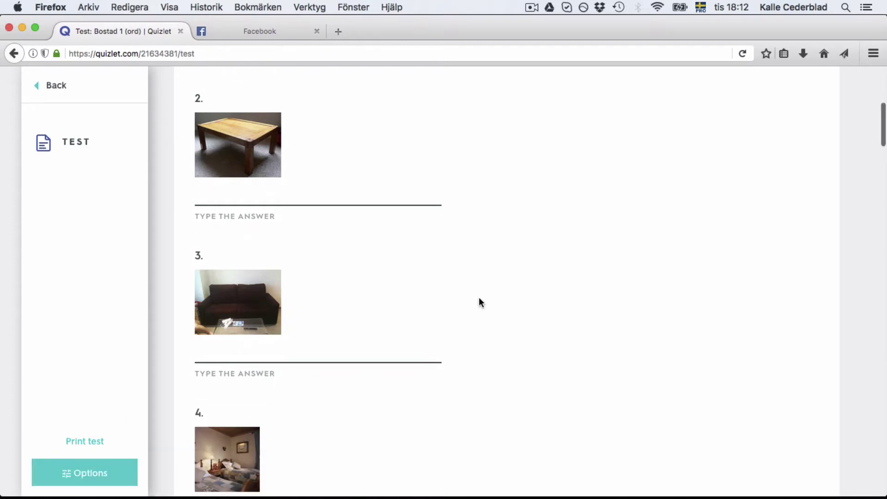
pyautogui.scroll(-6, 479, 298)
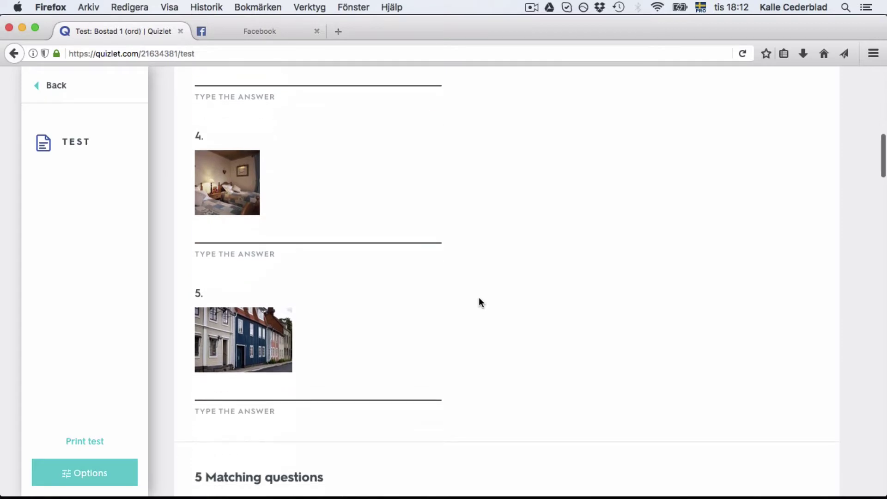
pyautogui.scroll(-8, 478, 297)
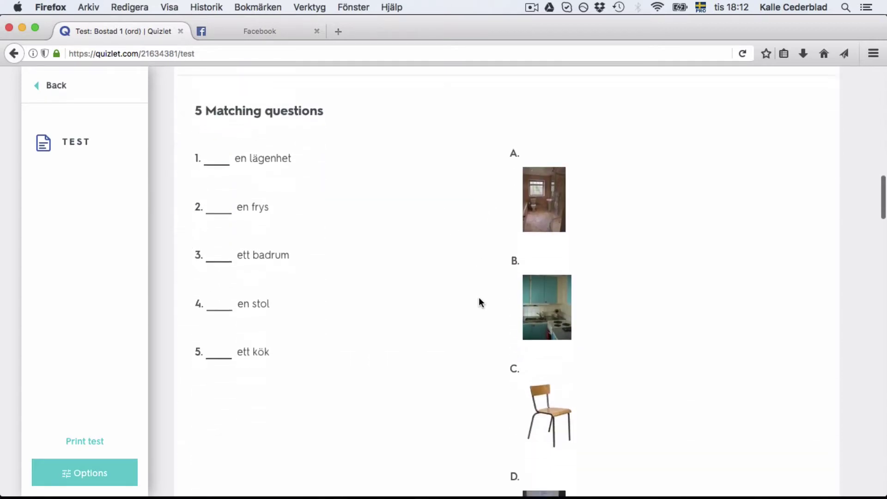
pyautogui.scroll(-10, 478, 297)
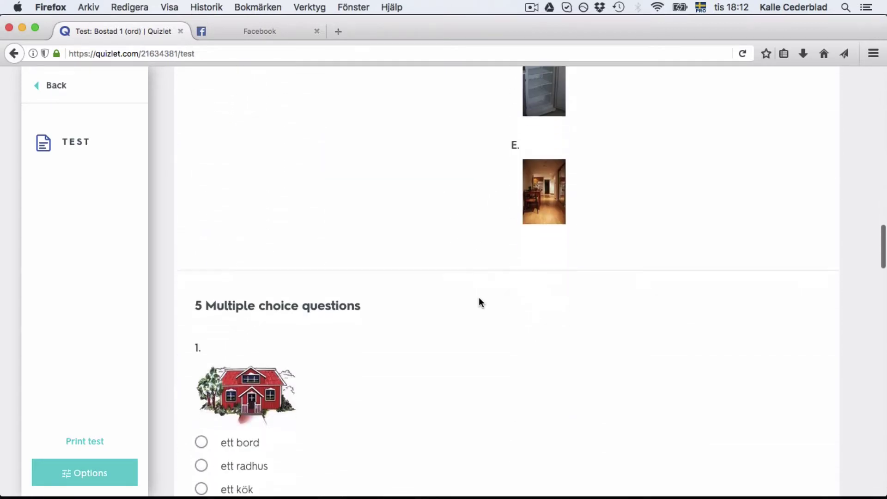
# Examine the test's multiple choice and true/false questions through to the end of the test
pyautogui.scroll(-8, 479, 298)
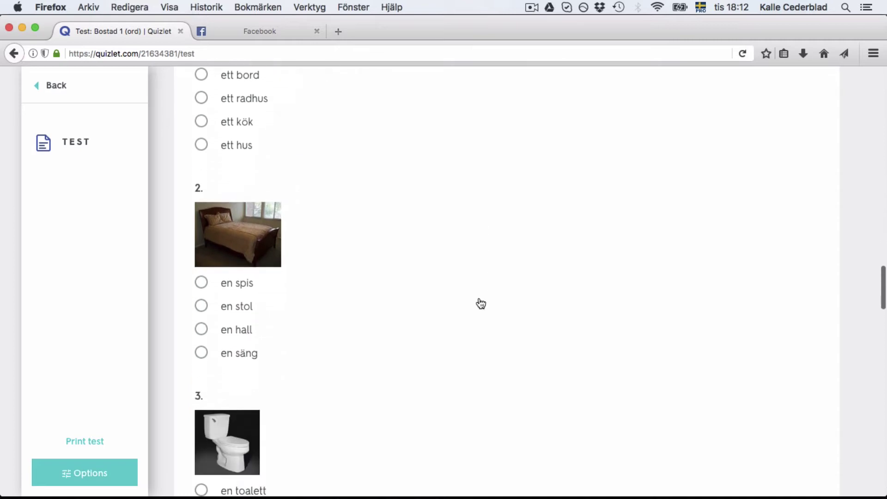
pyautogui.scroll(-15, 480, 303)
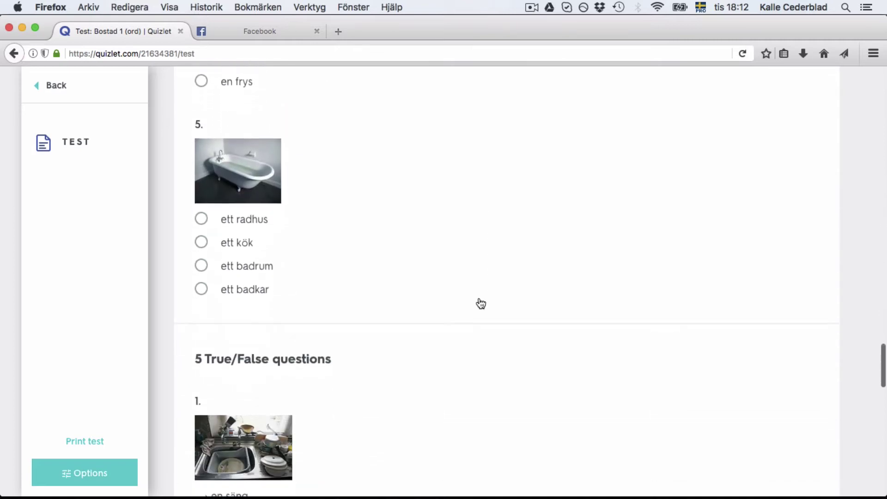
pyautogui.scroll(-4, 481, 303)
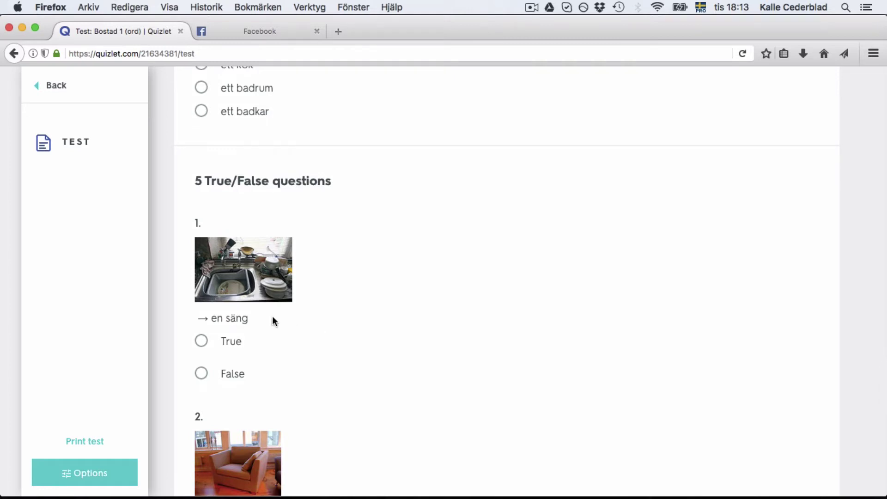
pyautogui.scroll(-10, 381, 290)
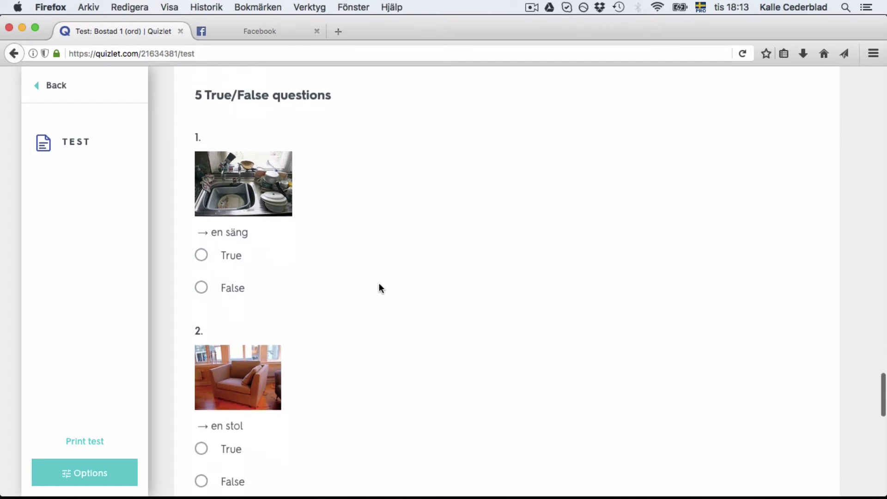
pyautogui.scroll(-10, 381, 289)
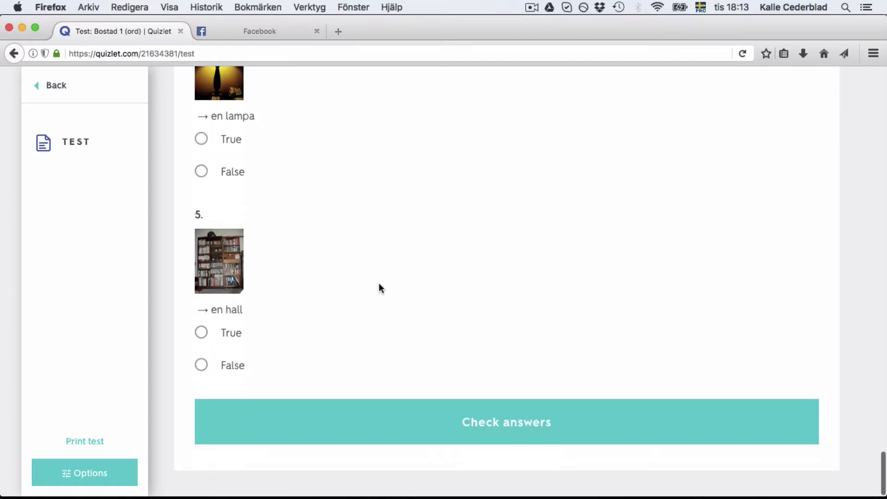
pyautogui.scroll(15, 378, 287)
pyautogui.scroll(-15, 378, 287)
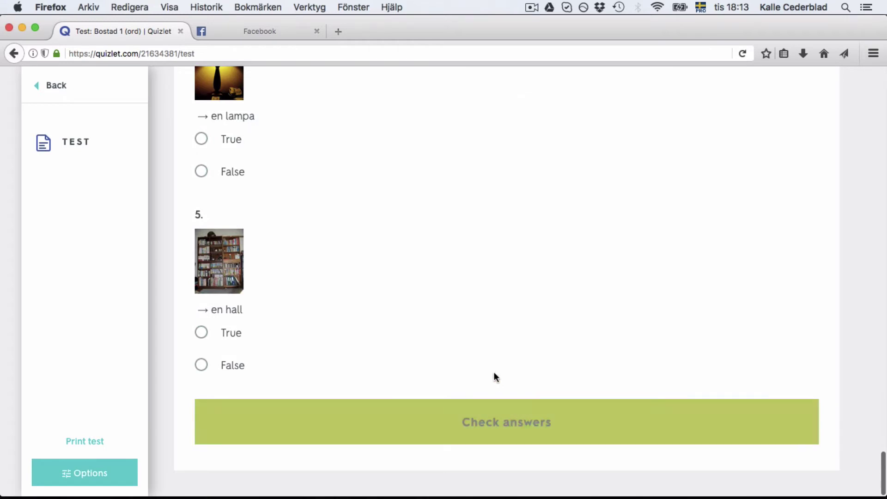
pyautogui.scroll(20, 493, 373)
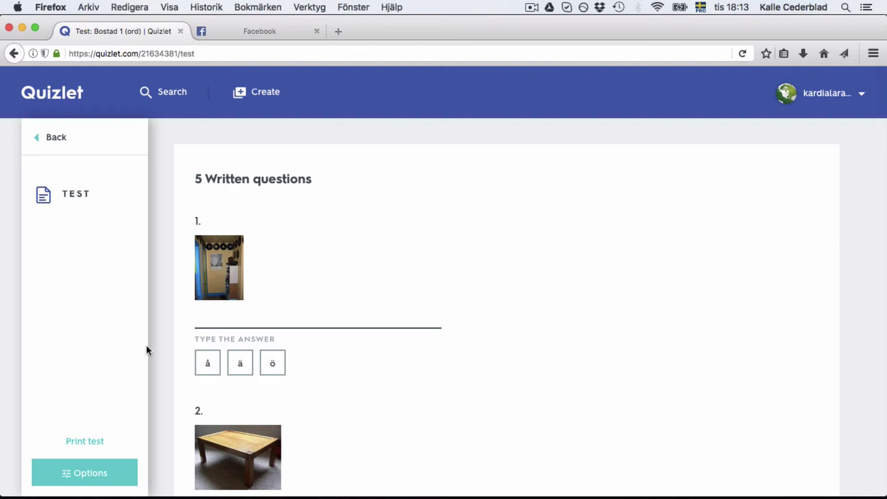
# Create a new test with only multiple choice questions and a question limit of 10
pyautogui.click(95, 482)
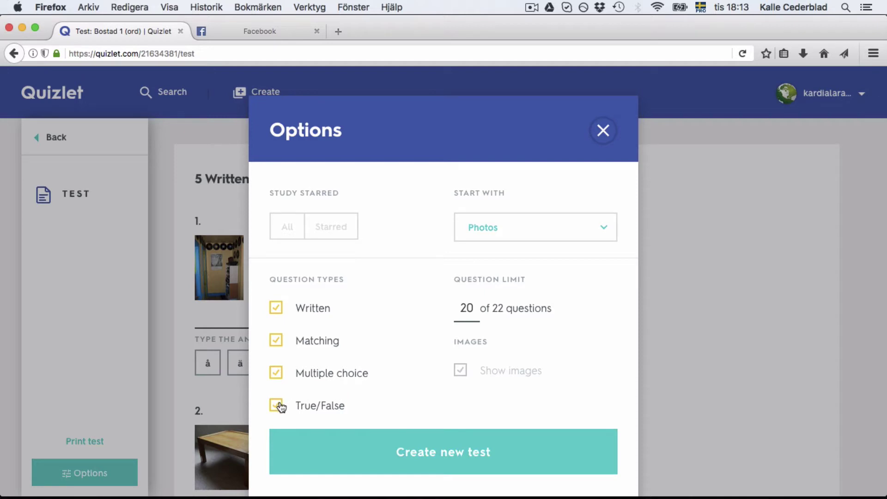
pyautogui.click(277, 340)
pyautogui.doubleClick(474, 309)
pyautogui.press('BackSpace')
pyautogui.write('10')
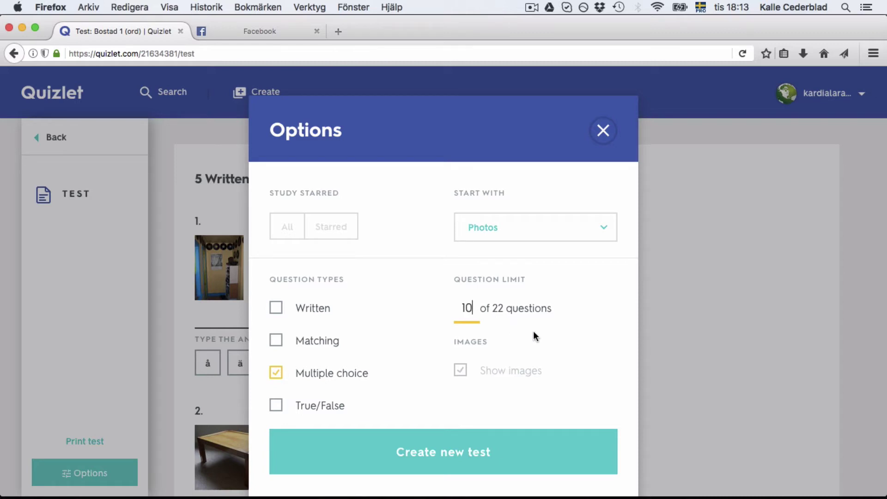
pyautogui.click(525, 463)
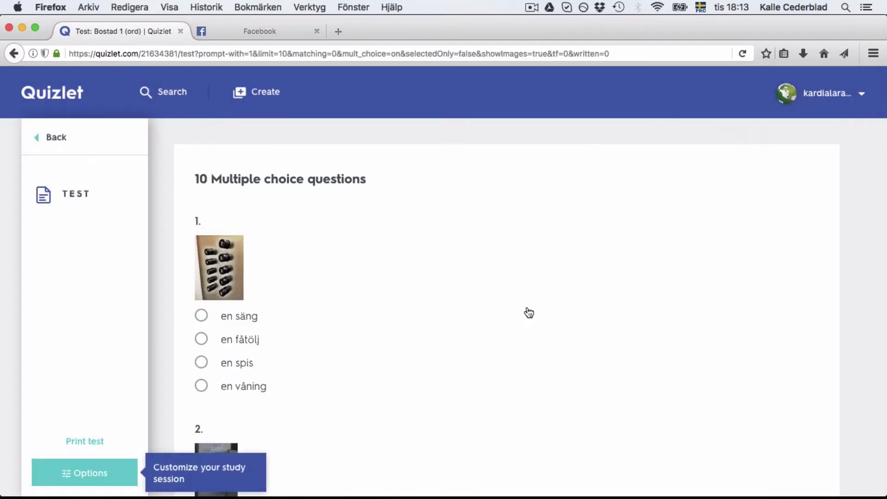
# Answer question 1 with "en våning" and question 2 with "en frys", and submit the test for checking
pyautogui.scroll(-5, 529, 312)
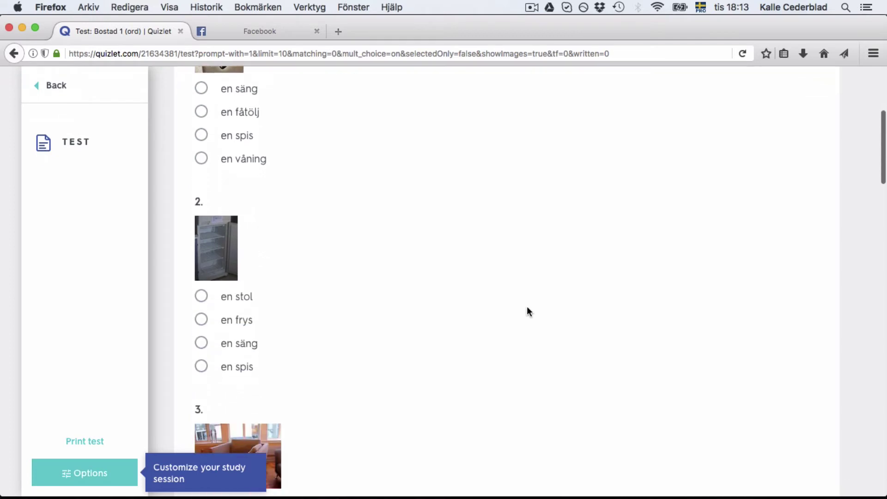
pyautogui.scroll(-14, 528, 313)
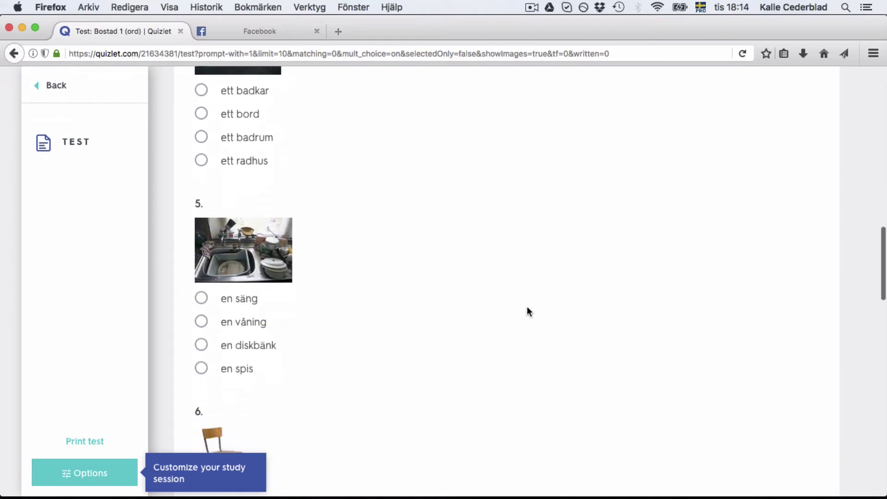
pyautogui.scroll(-12, 529, 313)
pyautogui.press('Home')
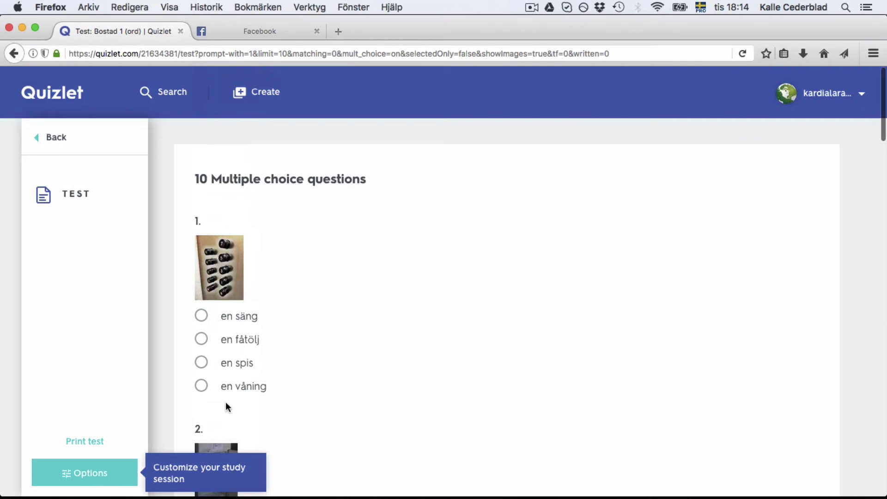
pyautogui.click(201, 386)
pyautogui.scroll(-3, 322, 377)
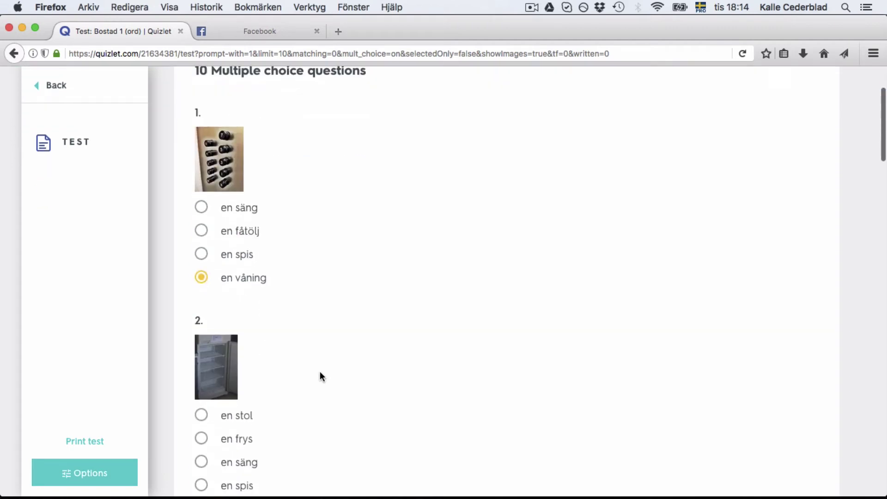
pyautogui.scroll(-1, 337, 373)
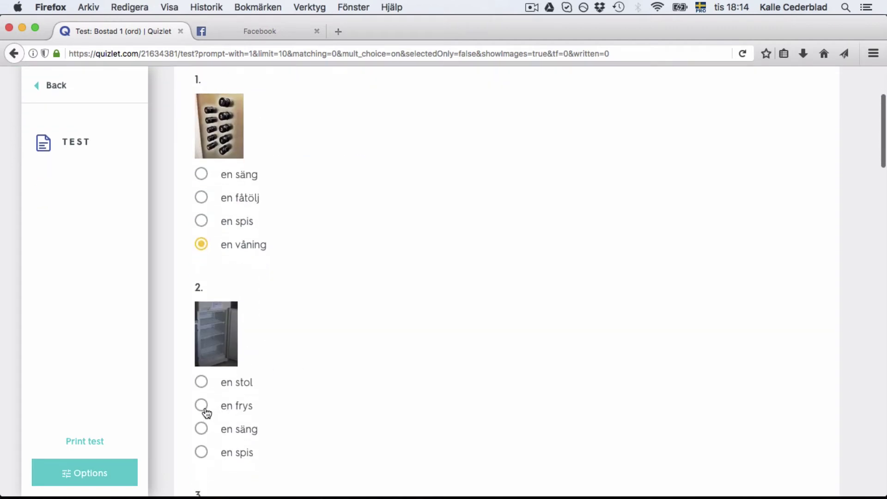
pyautogui.scroll(-20, 403, 415)
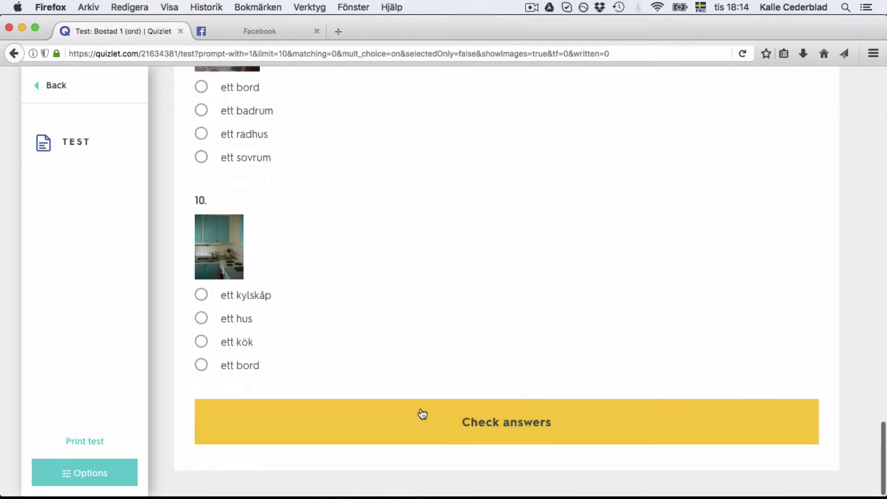
pyautogui.click(529, 442)
# Review the graded answers and create another new test with the same settings
pyautogui.scroll(-2, 340, 300)
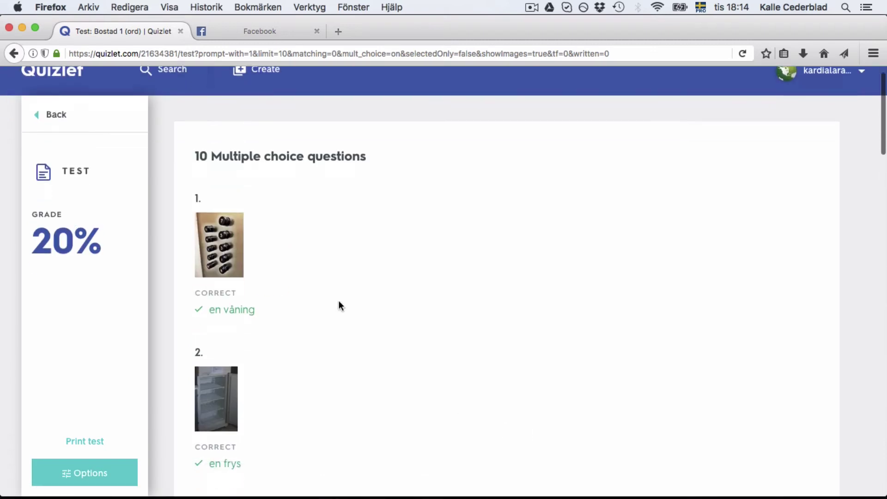
pyautogui.scroll(-5, 341, 350)
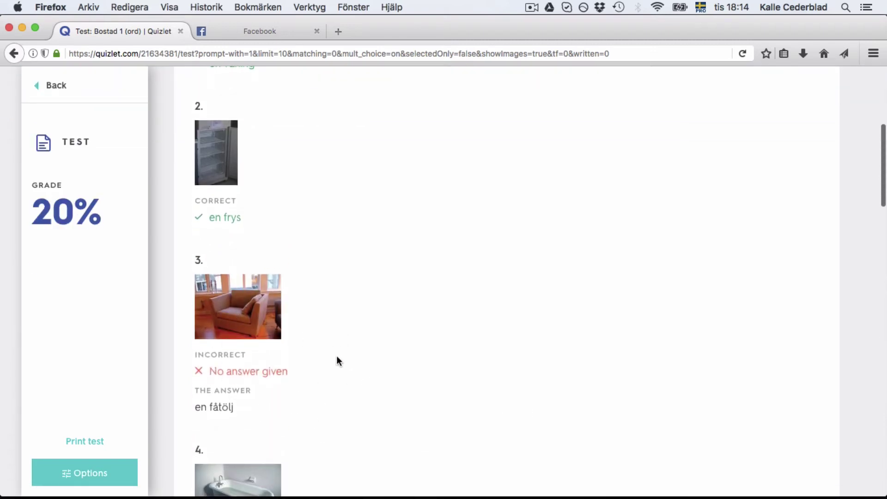
pyautogui.scroll(-1, 364, 361)
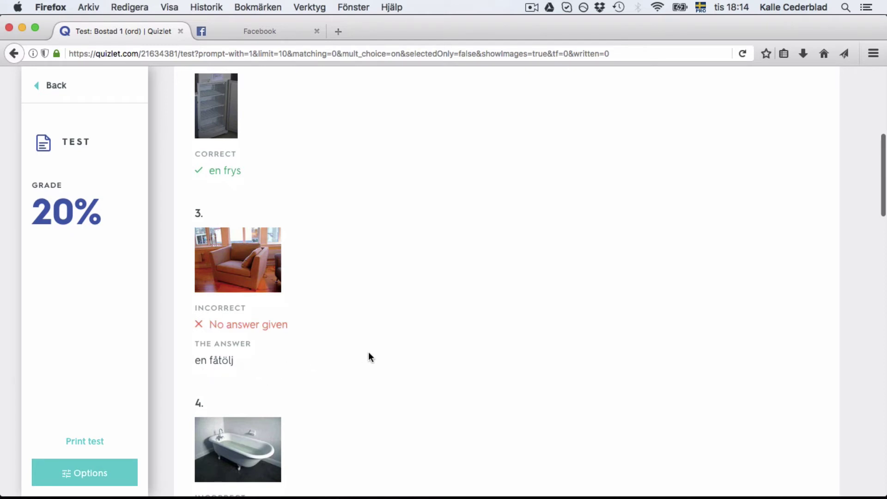
pyautogui.scroll(-15, 367, 351)
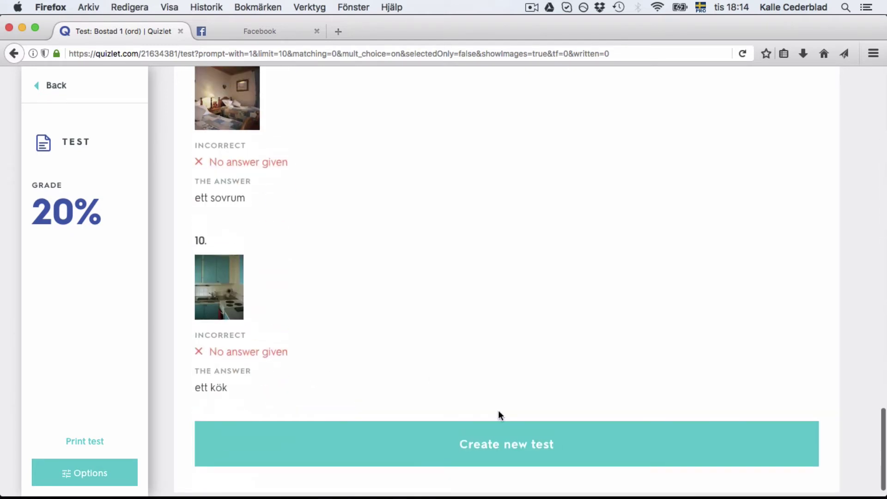
pyautogui.click(513, 463)
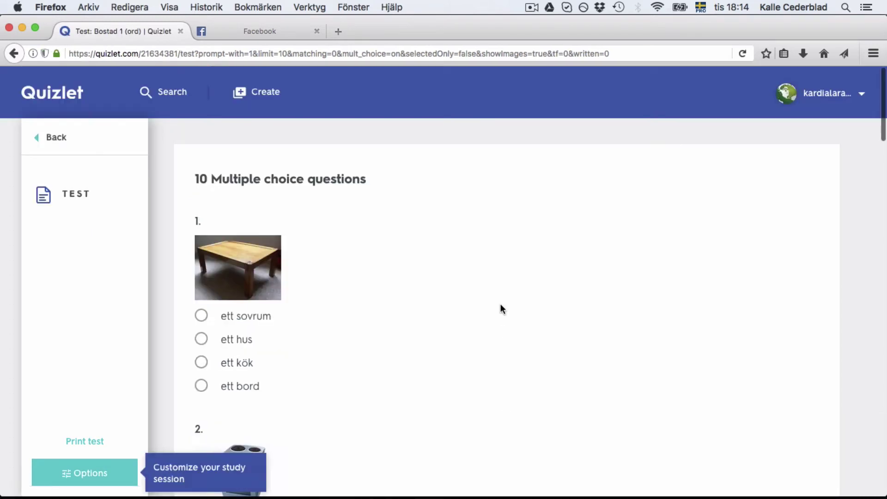
# Look over the multiple choice test and create a new test with Matching as the only question type
pyautogui.scroll(-12, 503, 310)
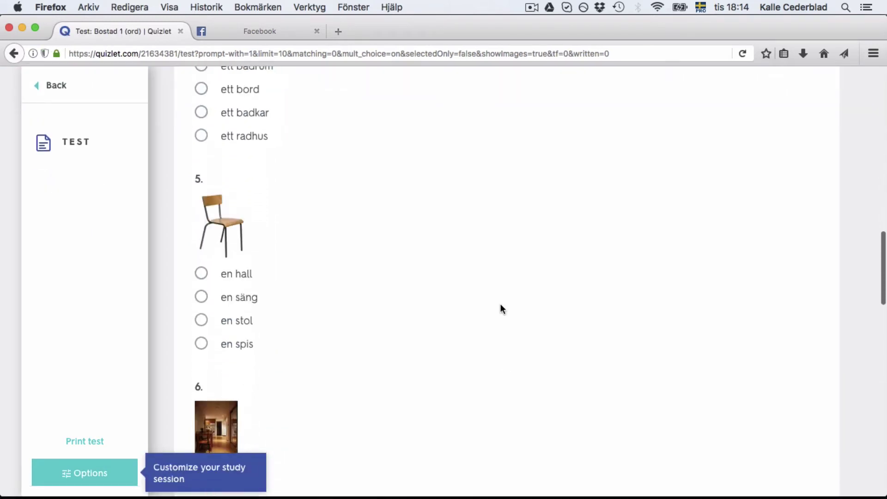
pyautogui.scroll(15, 503, 310)
pyautogui.scroll(2, 502, 310)
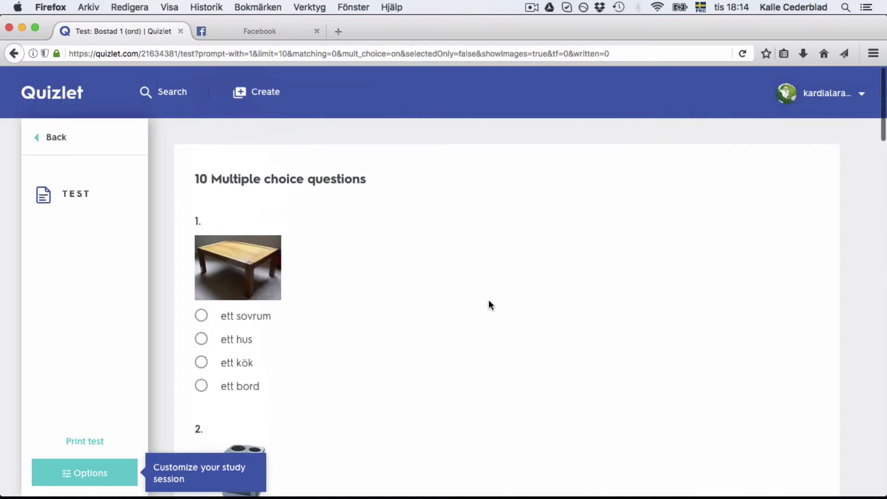
pyautogui.click(110, 477)
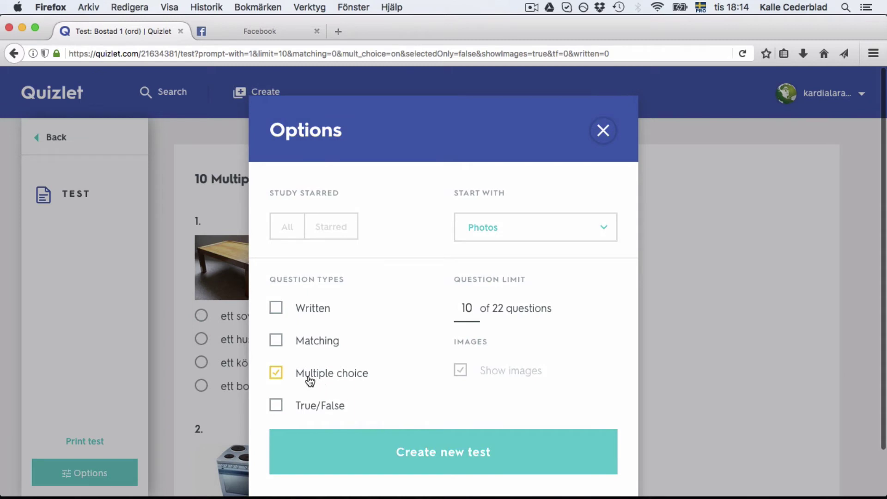
pyautogui.click(277, 343)
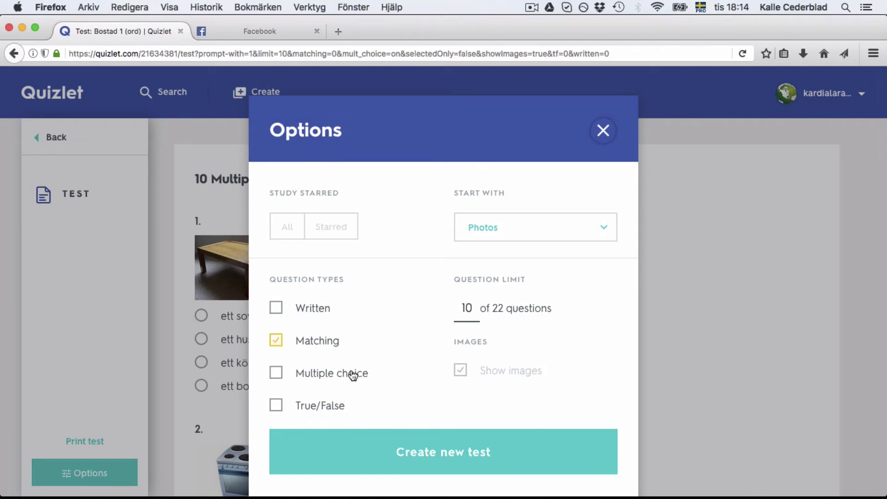
pyautogui.click(423, 451)
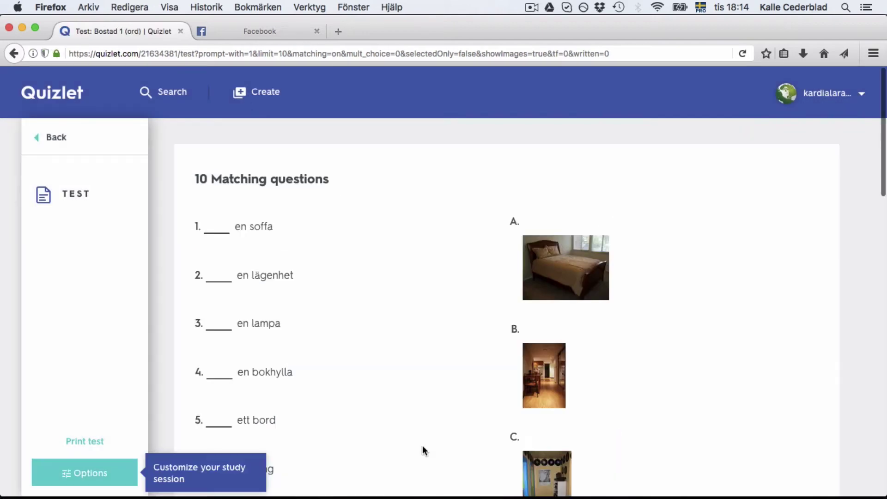
# Answer the matching questions "en säng" with a and "en lägenhet" with b
pyautogui.scroll(-2, 422, 357)
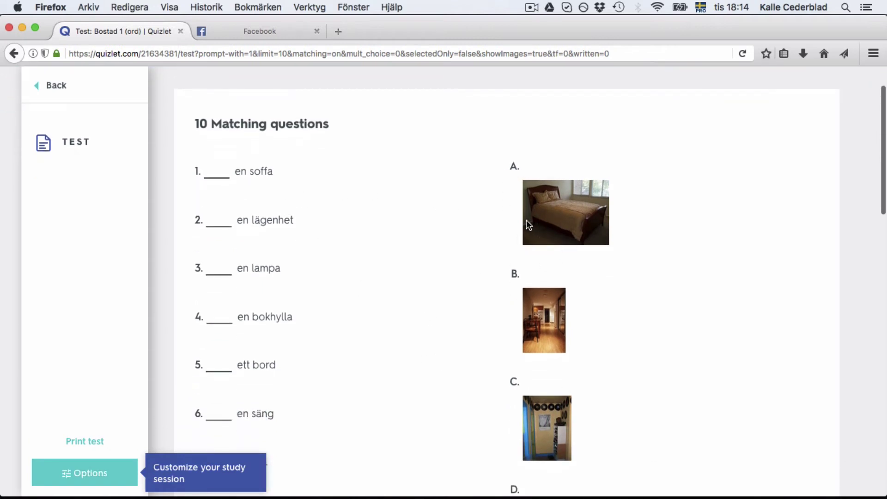
pyautogui.scroll(-2, 456, 226)
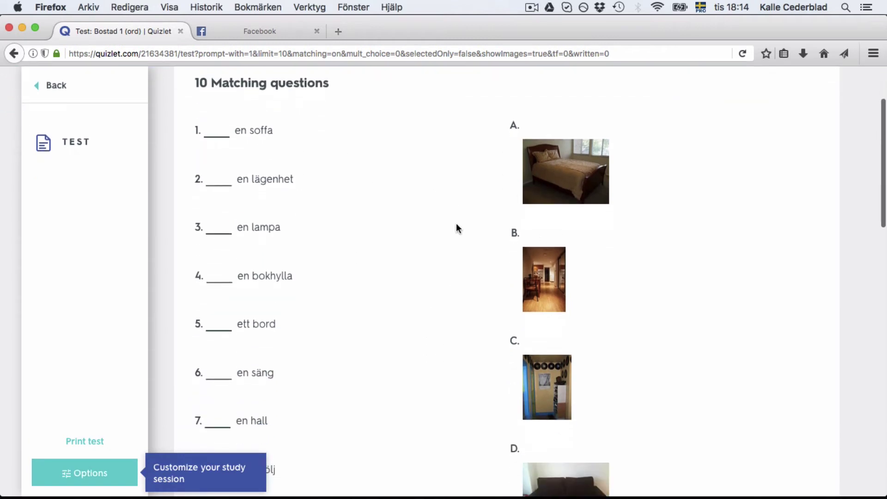
pyautogui.click(214, 380)
pyautogui.write('a')
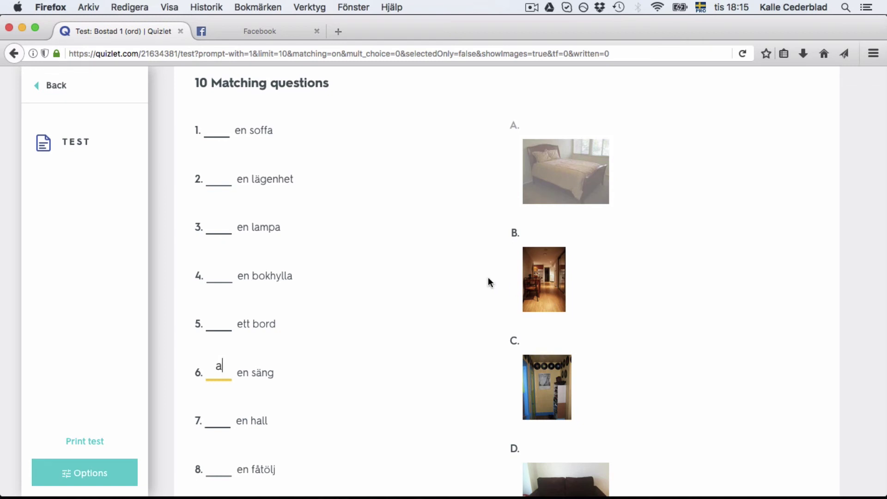
pyautogui.scroll(-2, 488, 276)
pyautogui.scroll(1, 487, 278)
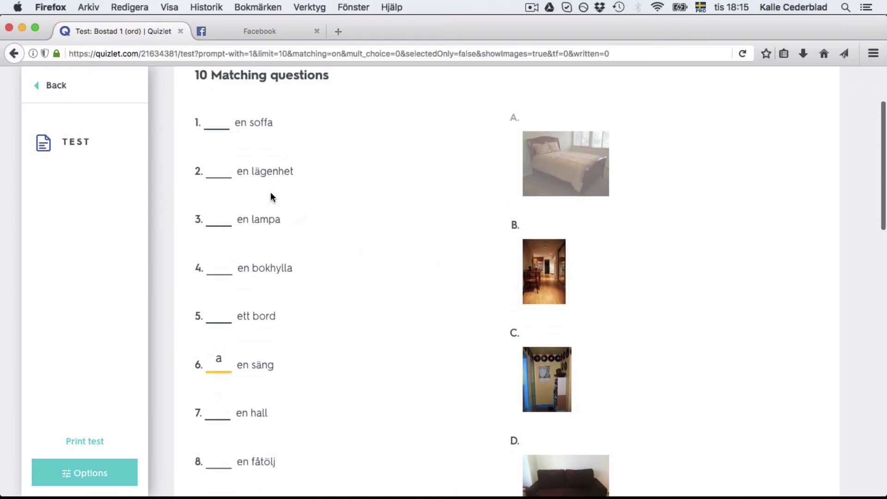
pyautogui.click(216, 176)
pyautogui.write('b')
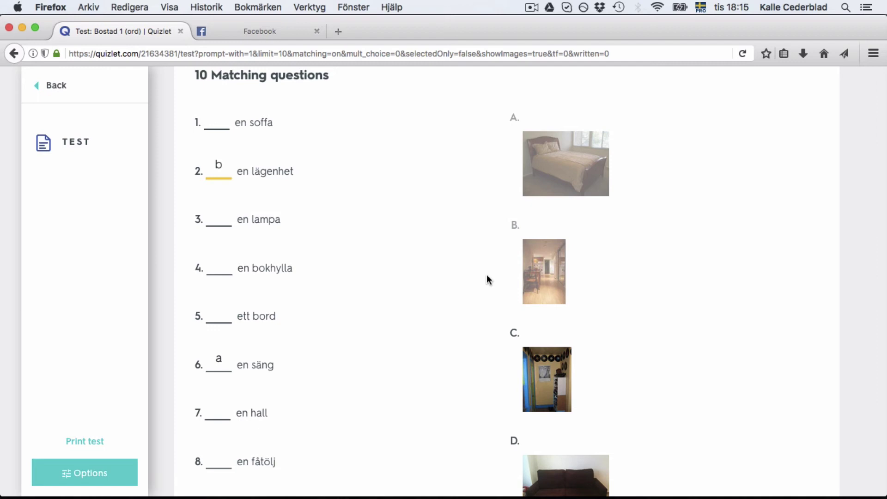
# Copy the matching test's web address and open it in a new browser tab, and close the Facebook tab
pyautogui.scroll(5, 486, 274)
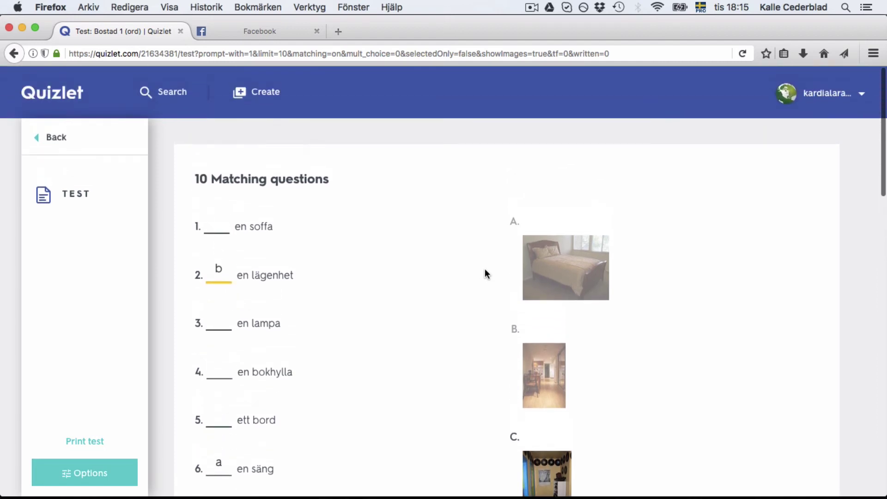
pyautogui.click(624, 54)
pyautogui.press('super+c')
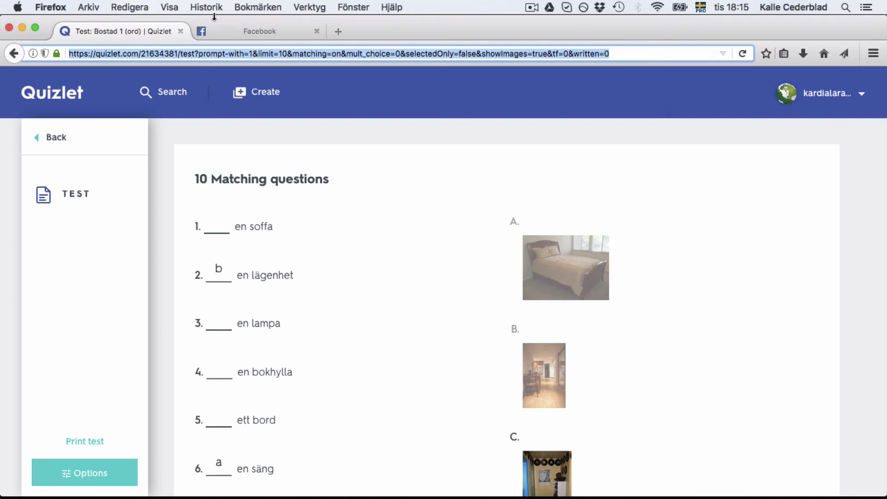
pyautogui.click(338, 32)
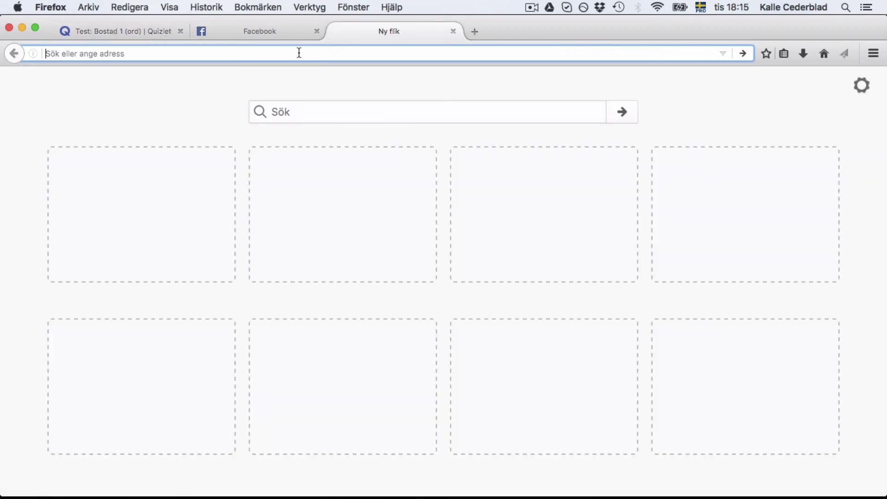
pyautogui.press('super+v')
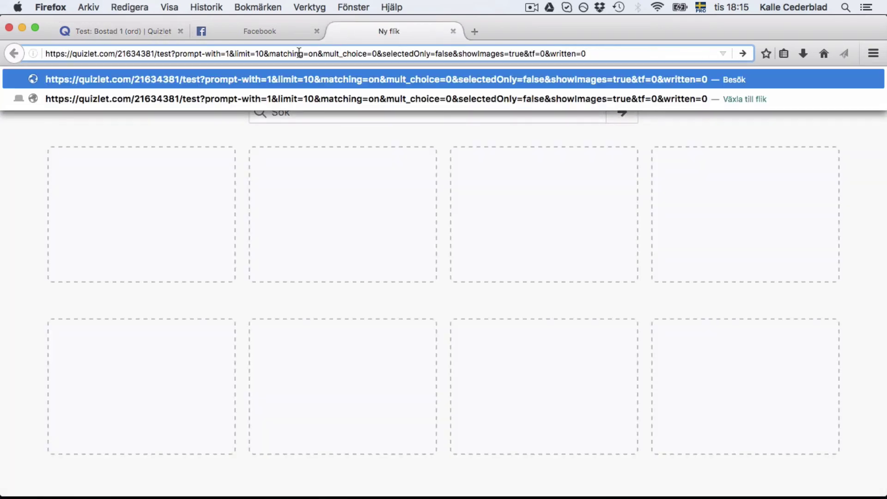
pyautogui.press('Return')
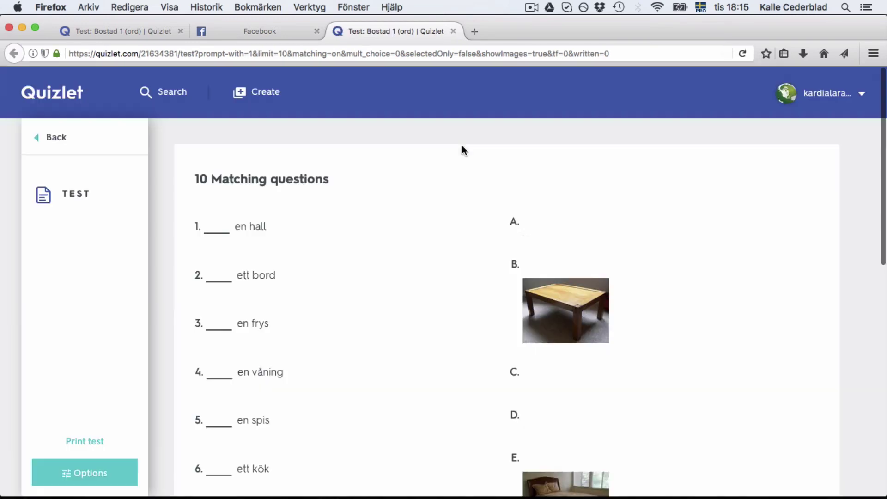
pyautogui.scroll(-3, 465, 264)
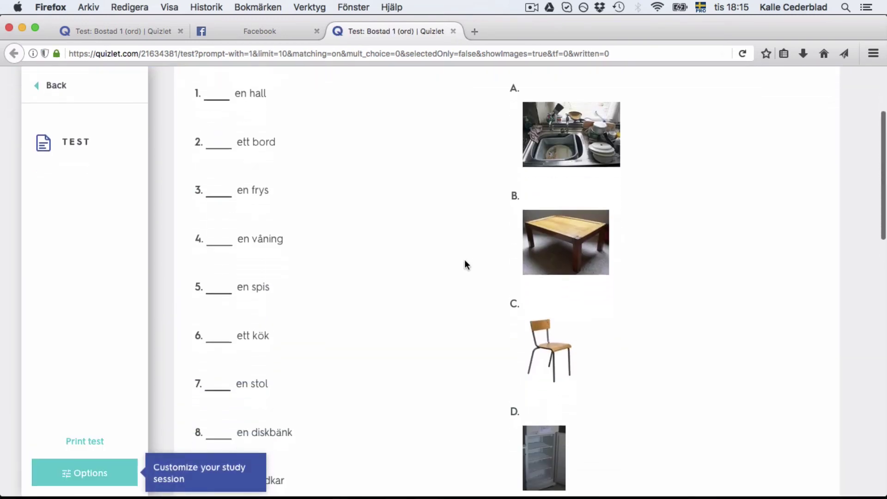
pyautogui.scroll(-9, 464, 263)
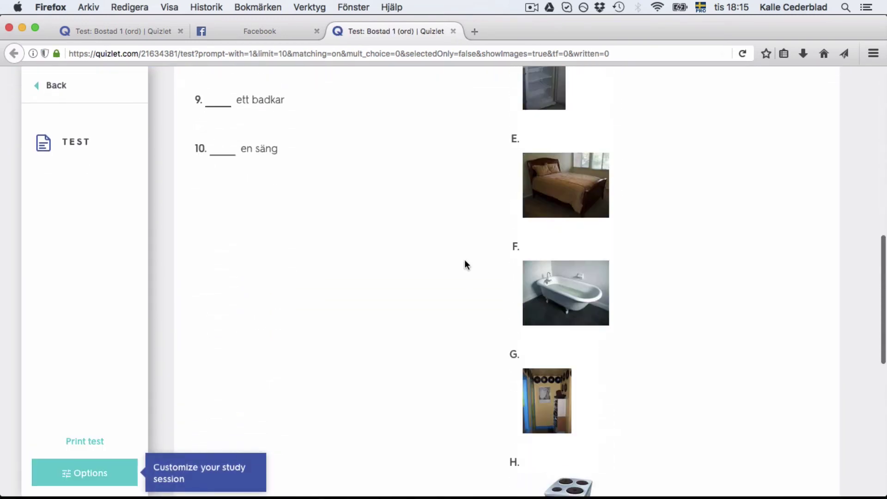
pyautogui.scroll(12, 465, 264)
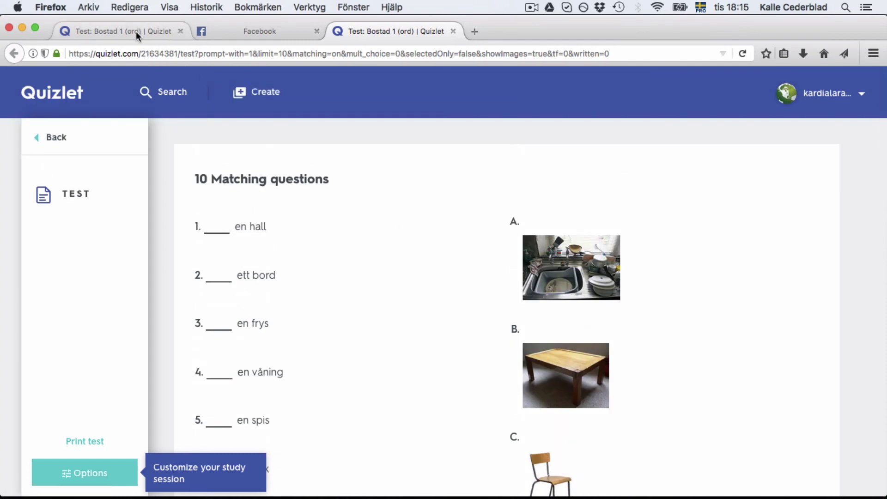
pyautogui.click(317, 31)
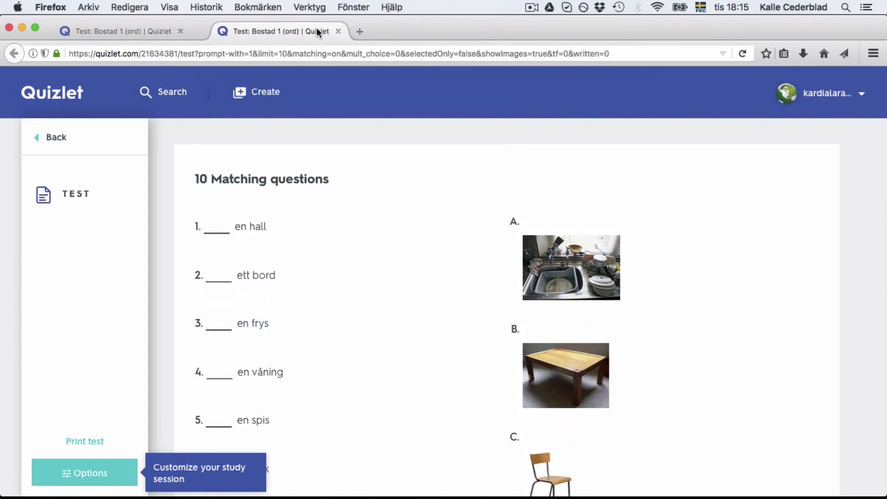
# Return to the partly answered matching test and create a new test with Written as the only question type
pyautogui.click(125, 29)
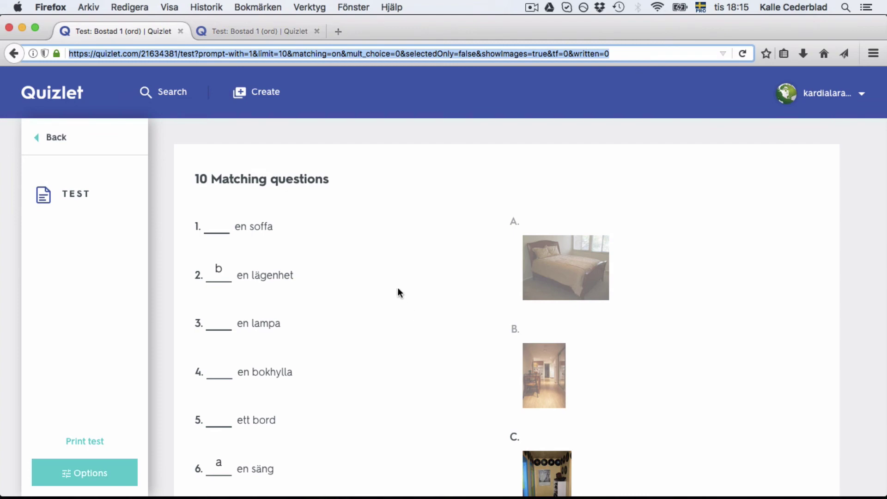
pyautogui.scroll(-2, 397, 287)
pyautogui.click(90, 478)
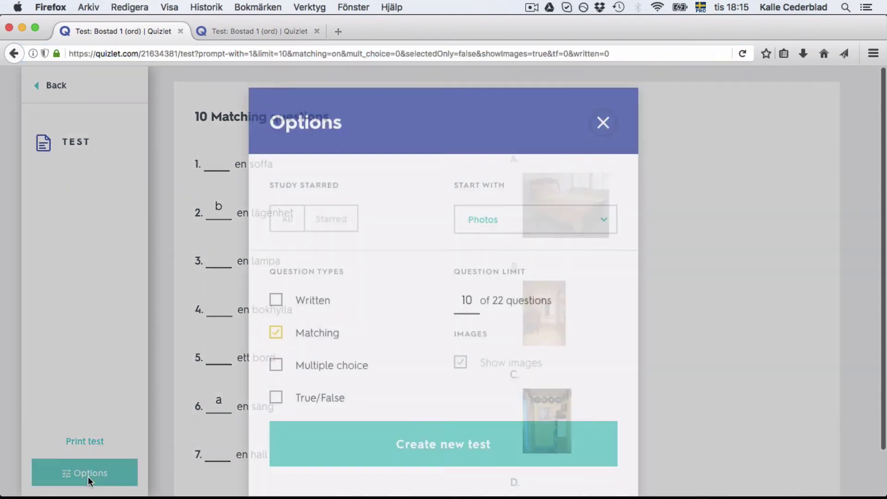
pyautogui.click(280, 341)
pyautogui.click(275, 307)
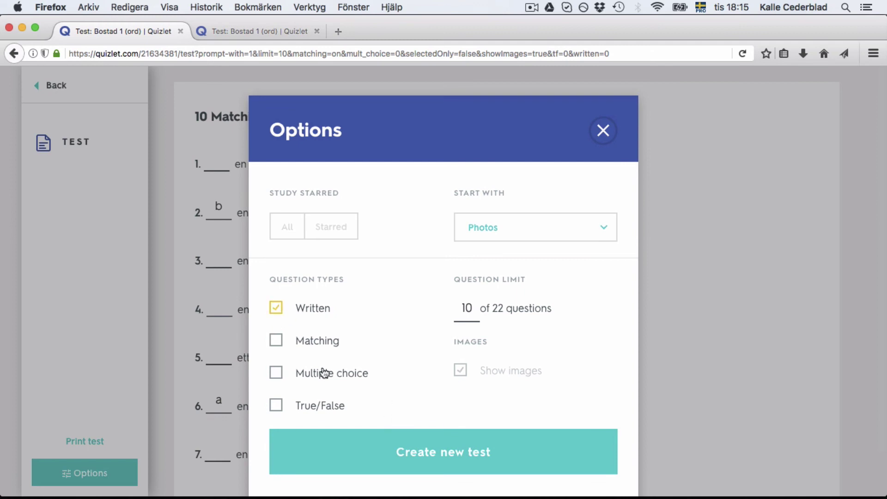
pyautogui.click(442, 453)
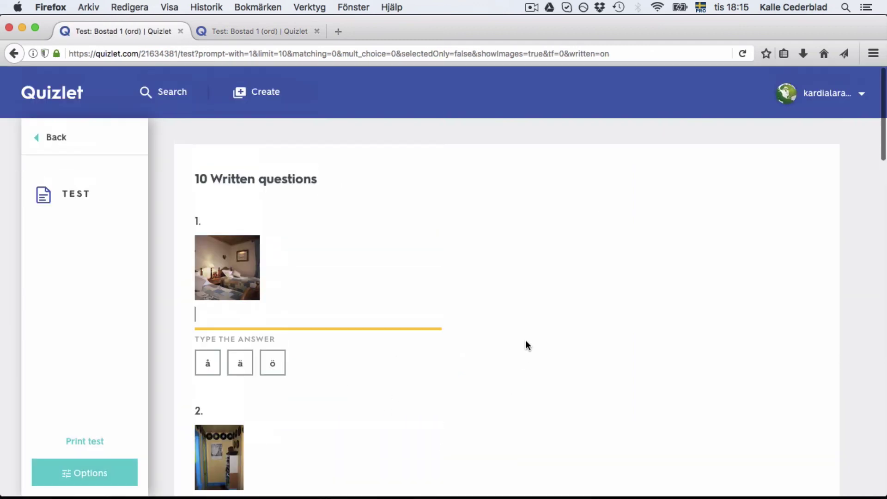
# Copy the written test's web address, open it in a new browser tab and look through its questions
pyautogui.click(473, 55)
pyautogui.press('super+c')
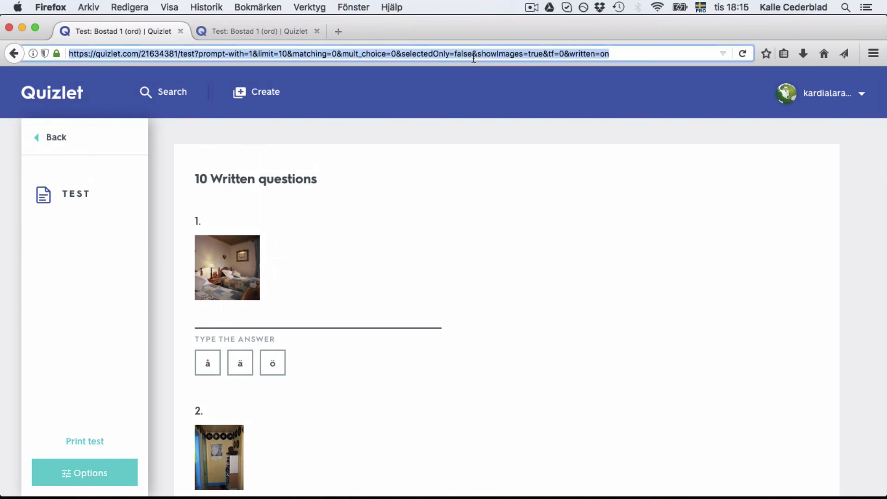
pyautogui.rightClick(474, 55)
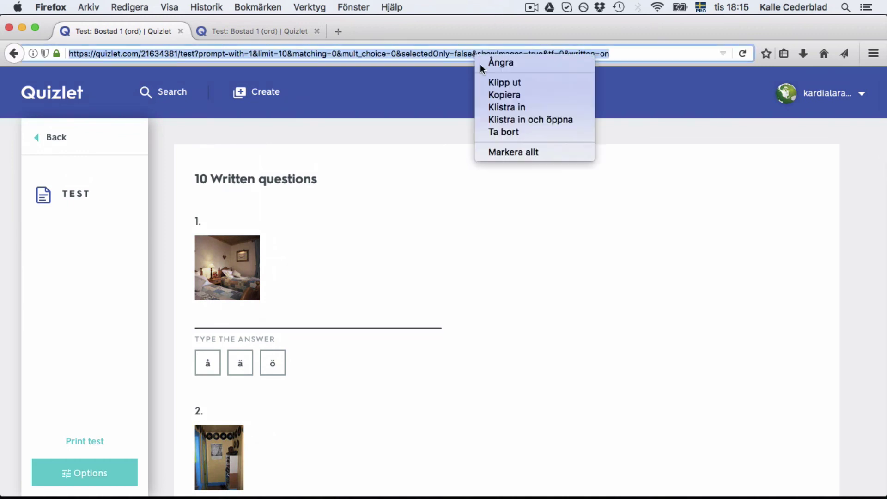
pyautogui.click(508, 94)
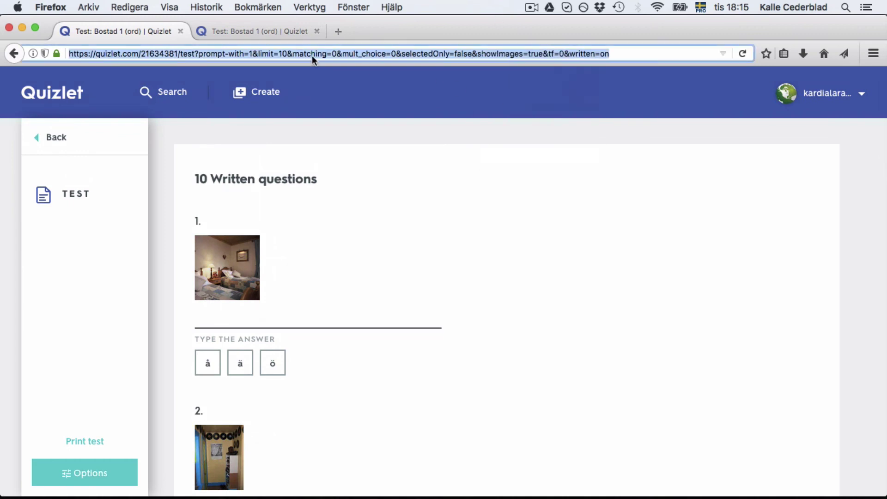
pyautogui.click(338, 30)
pyautogui.rightClick(344, 53)
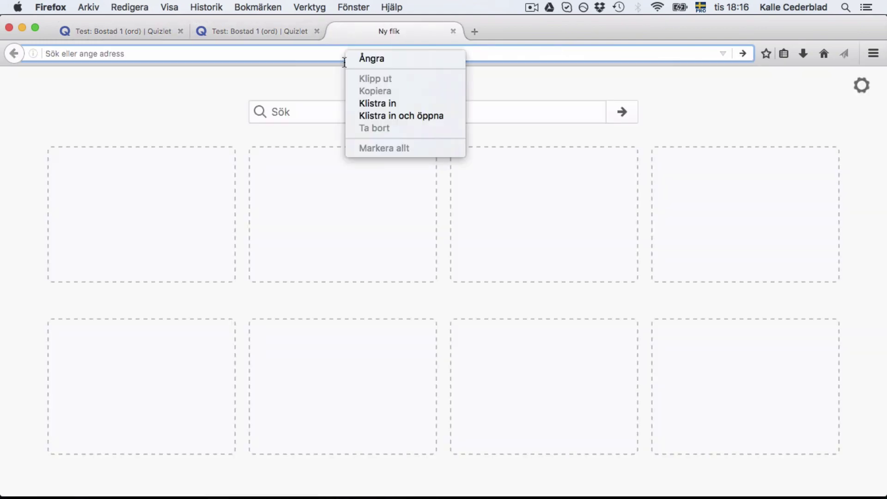
pyautogui.click(375, 103)
pyautogui.press('Return')
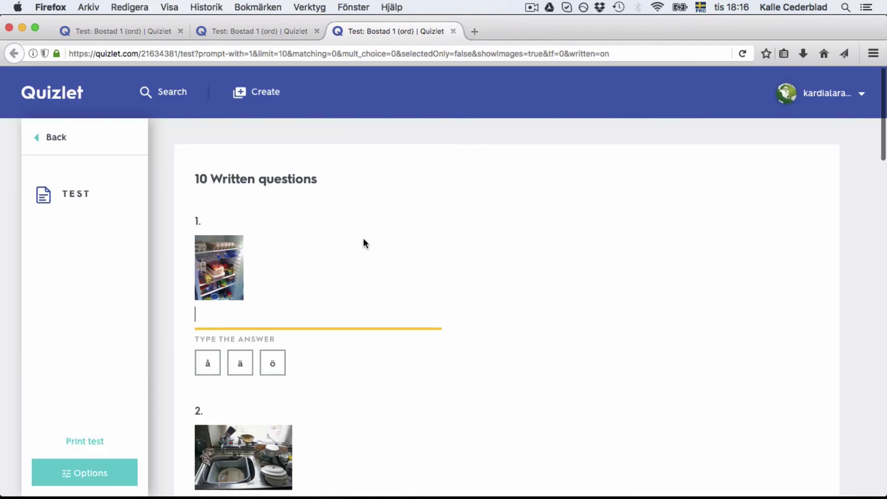
pyautogui.scroll(-10, 437, 279)
pyautogui.scroll(10, 439, 280)
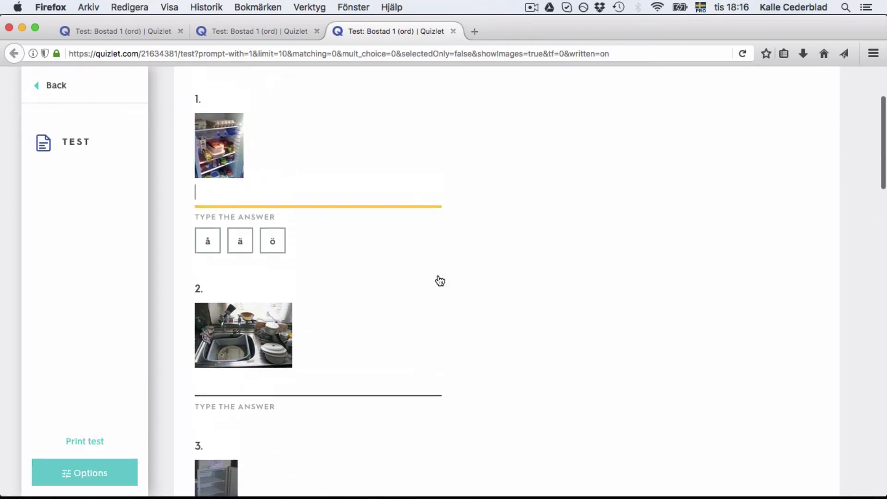